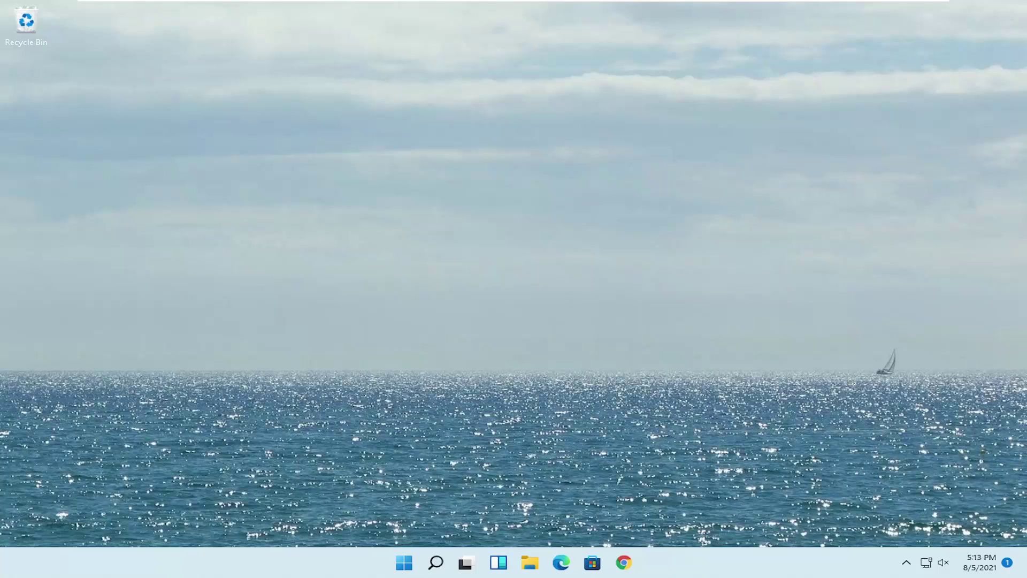
Step: Search 'advanced system' and open System Properties on the Hardware tab
click(436, 563)
text(advanc)
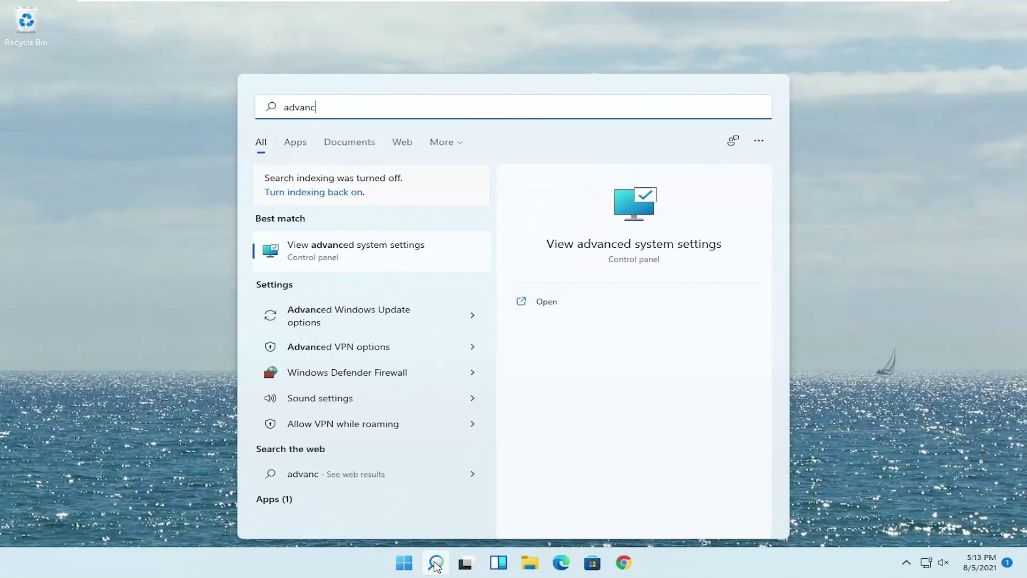
text(ed system)
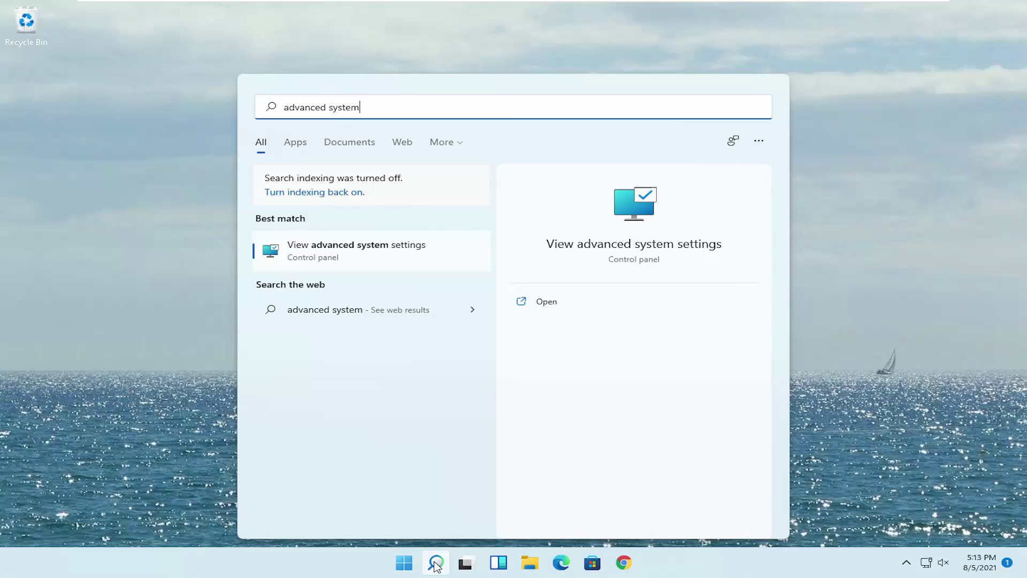
click(352, 257)
drag(198, 37, 509, 130)
click(447, 144)
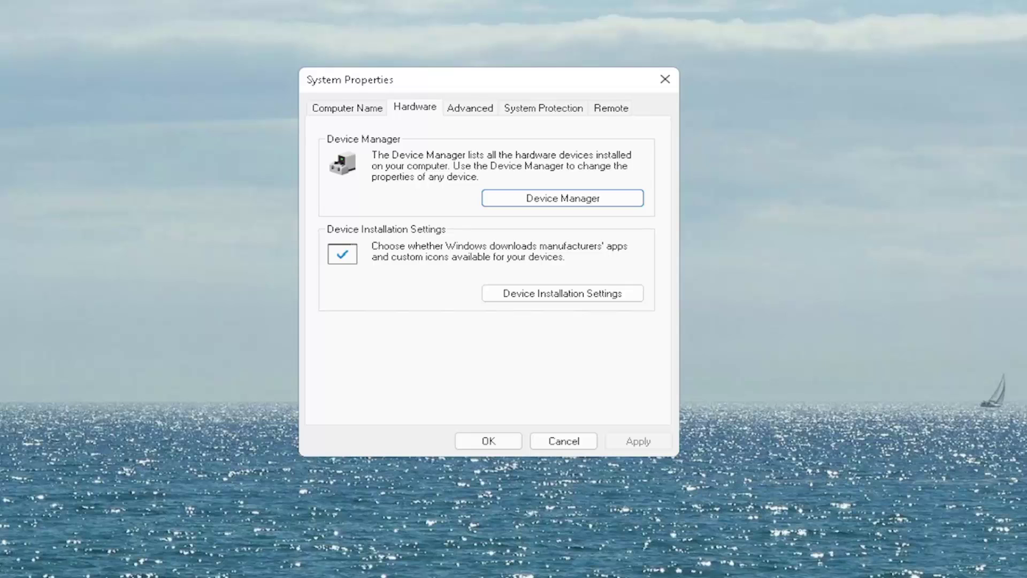
Step: Set devices to download manufacturers' apps and custom icons automatically, save, and close System Properties
click(557, 292)
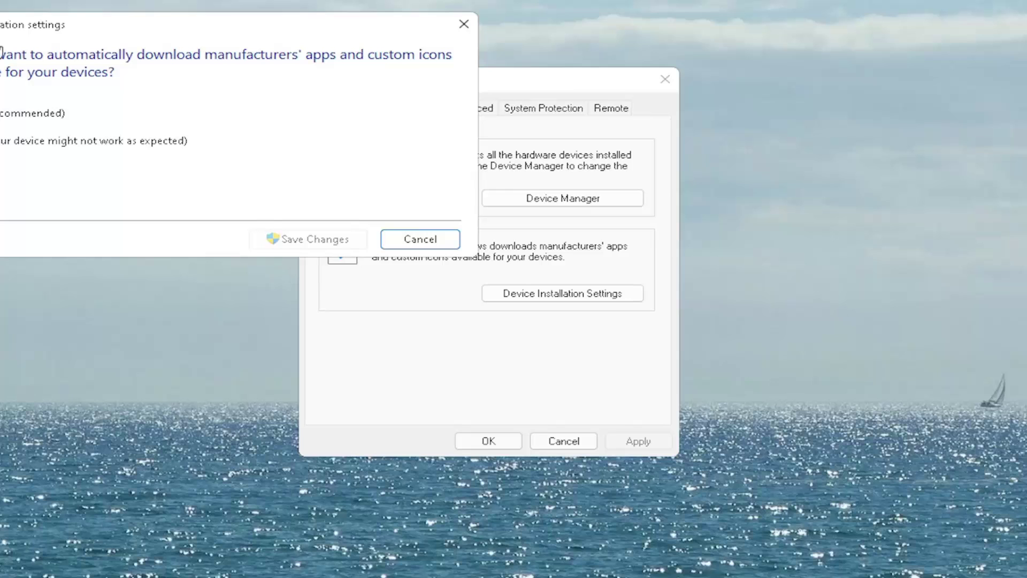
drag(80, 37, 310, 99)
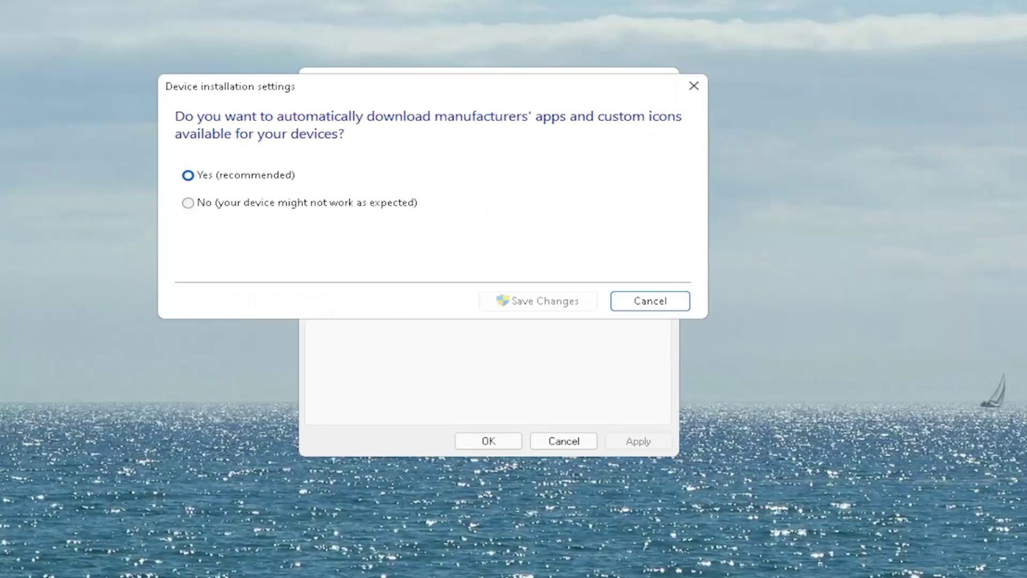
click(236, 181)
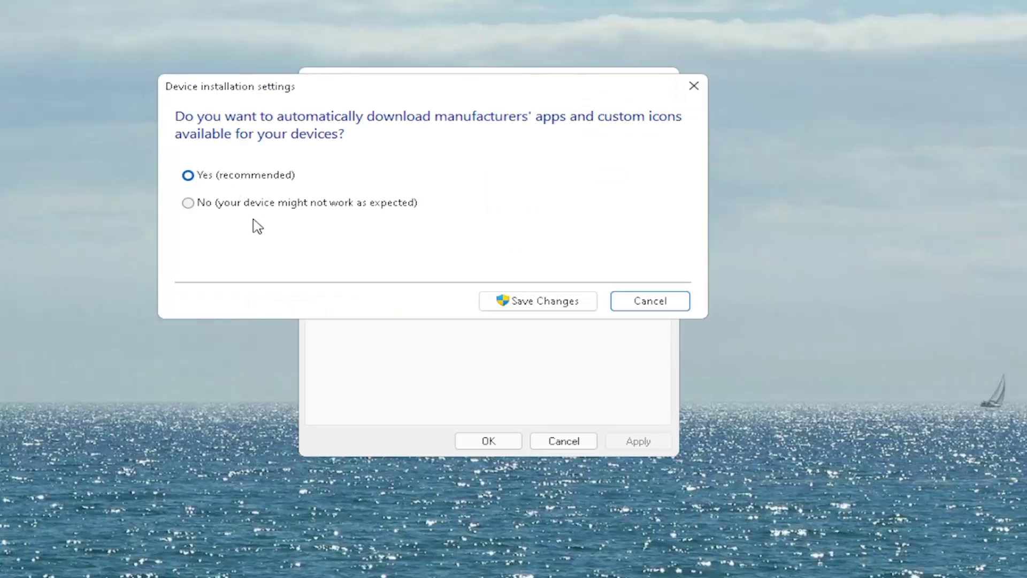
click(561, 301)
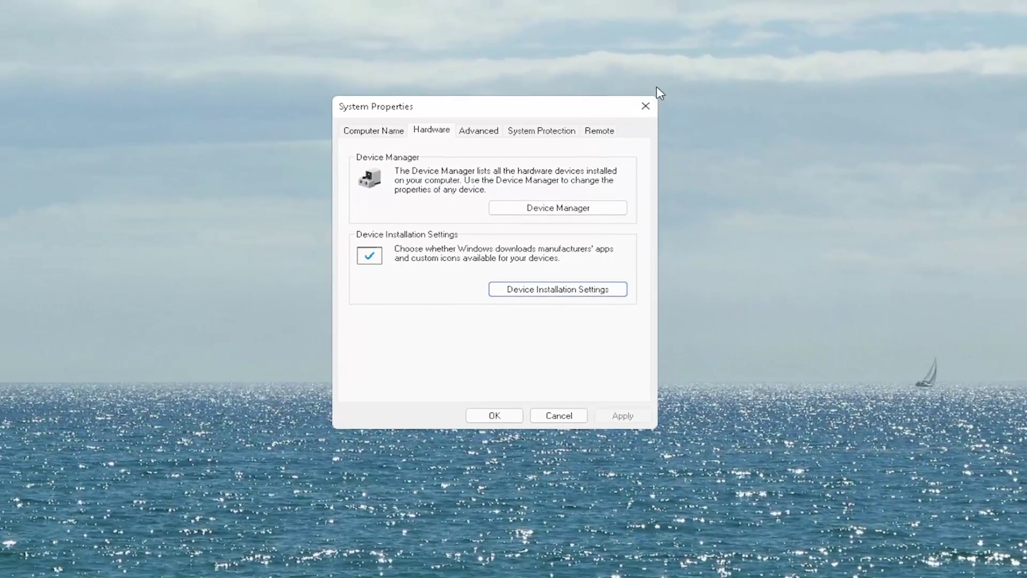
click(665, 79)
Step: Open Device Manager and show the High Definition Audio Device's driver details (Microsoft, 10.0.22000.1)
click(436, 563)
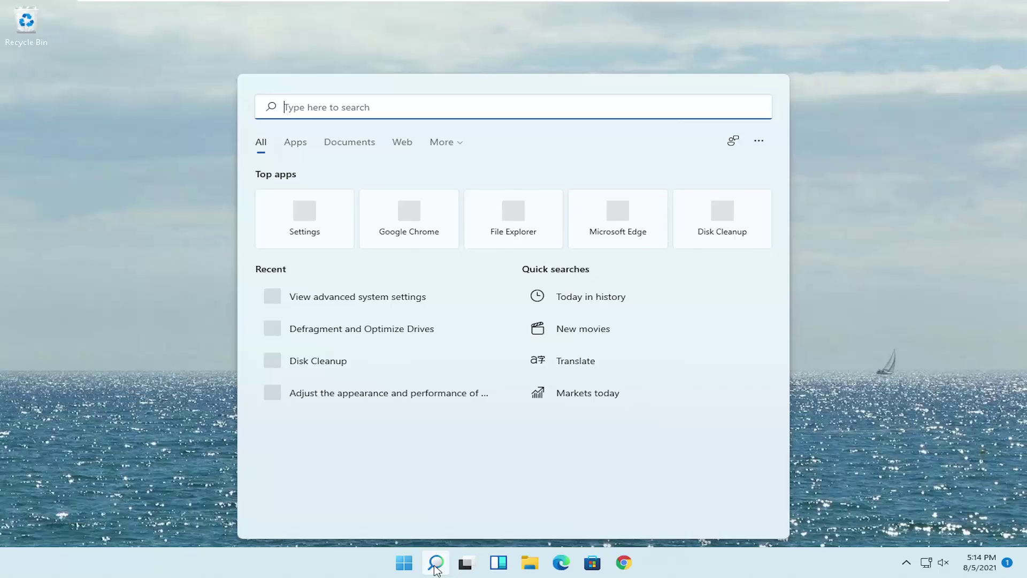
text(device manager)
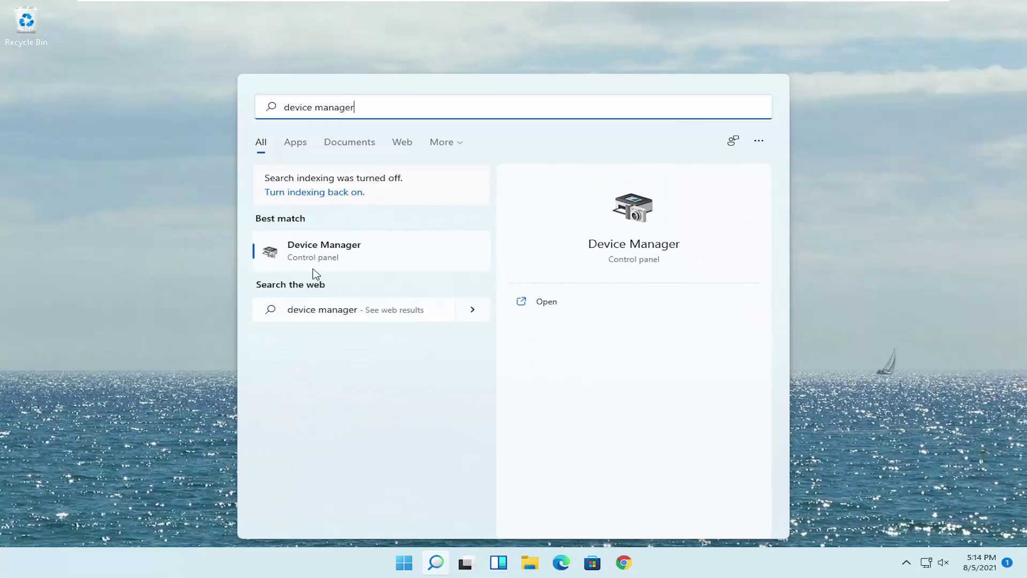
click(343, 255)
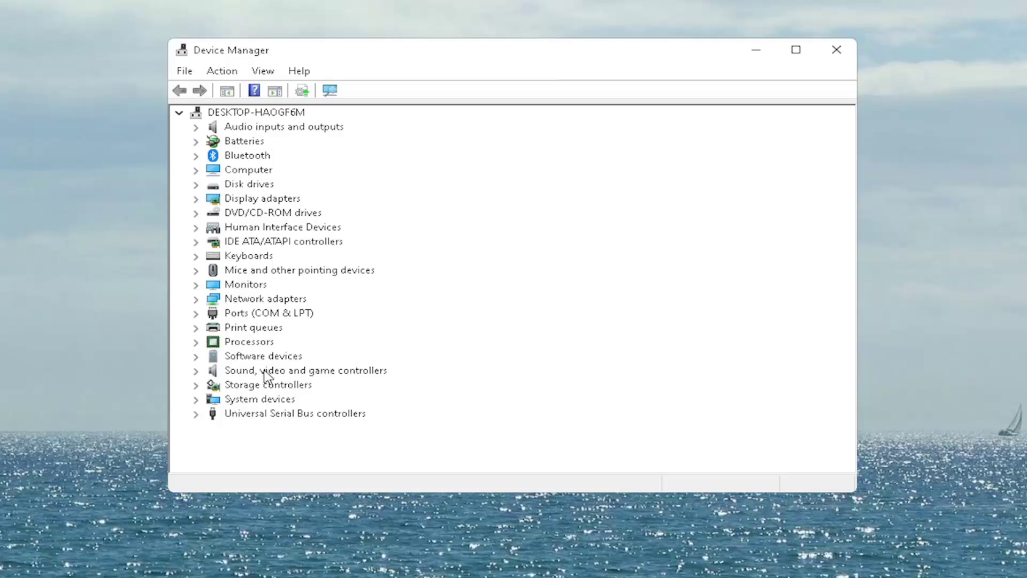
double_click(314, 373)
click(290, 389)
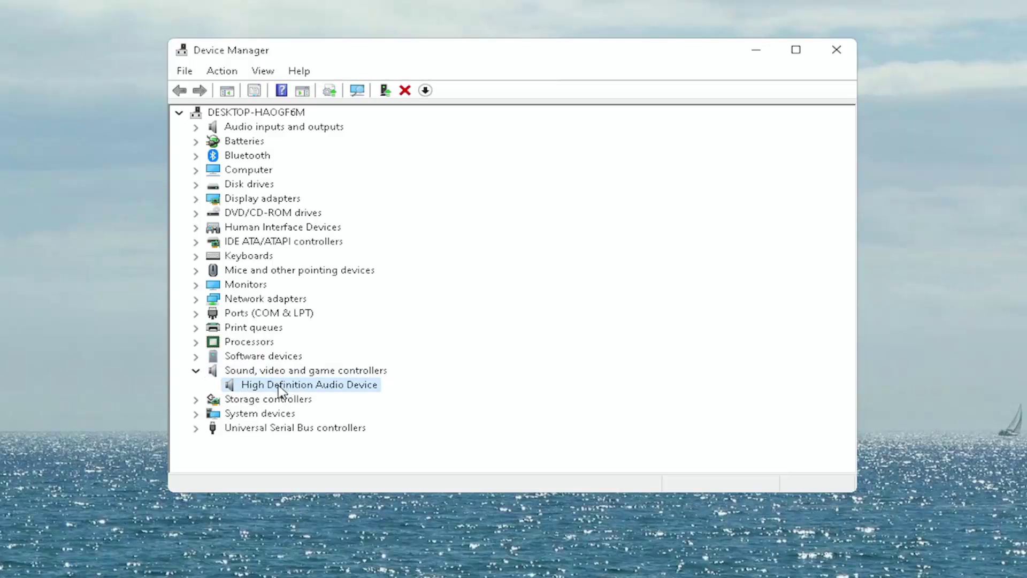
right_click(311, 387)
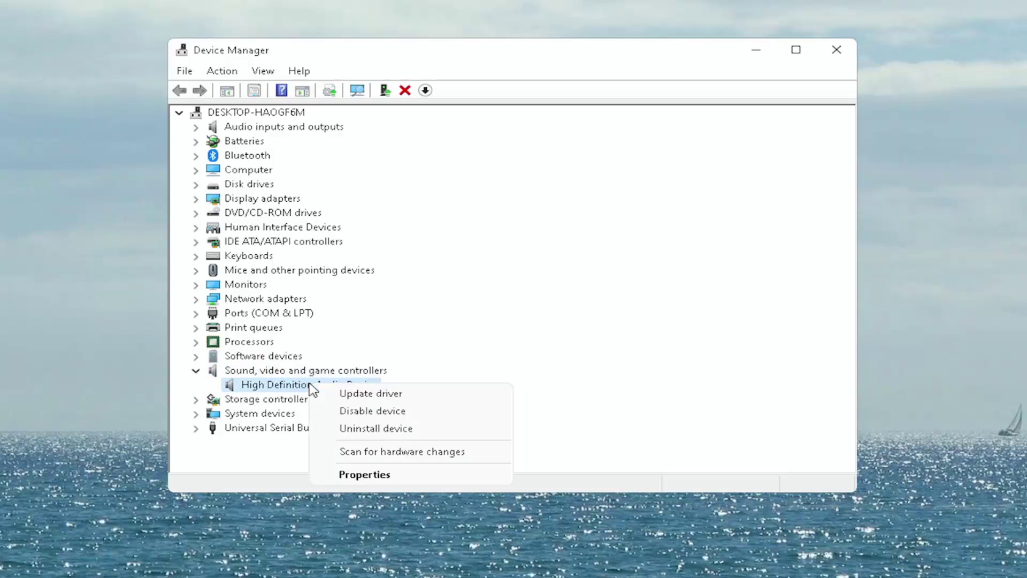
click(355, 476)
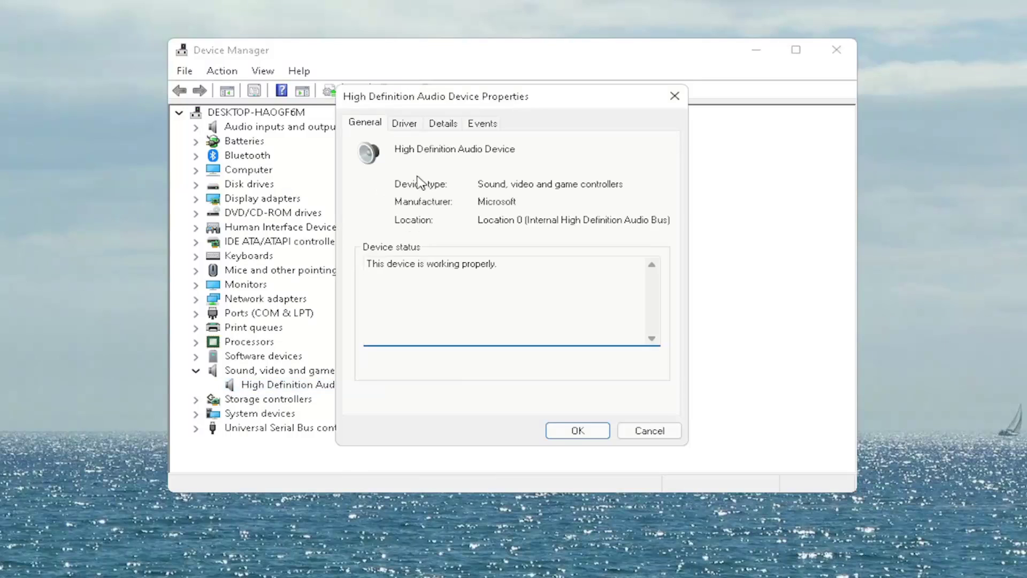
click(411, 126)
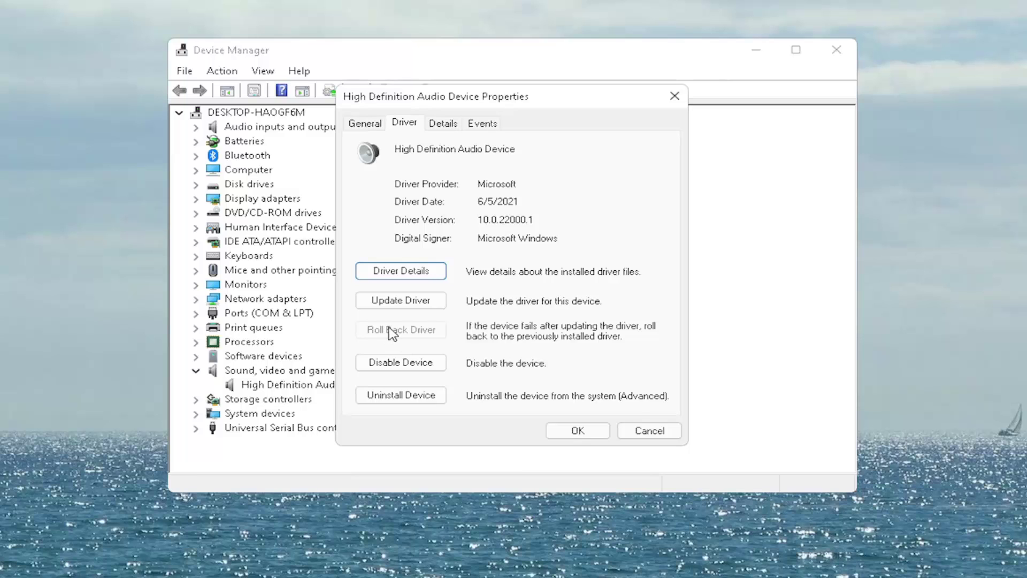
Step: Reinstall the High Definition Audio Device driver from the compatible list, accepting the warning
click(406, 300)
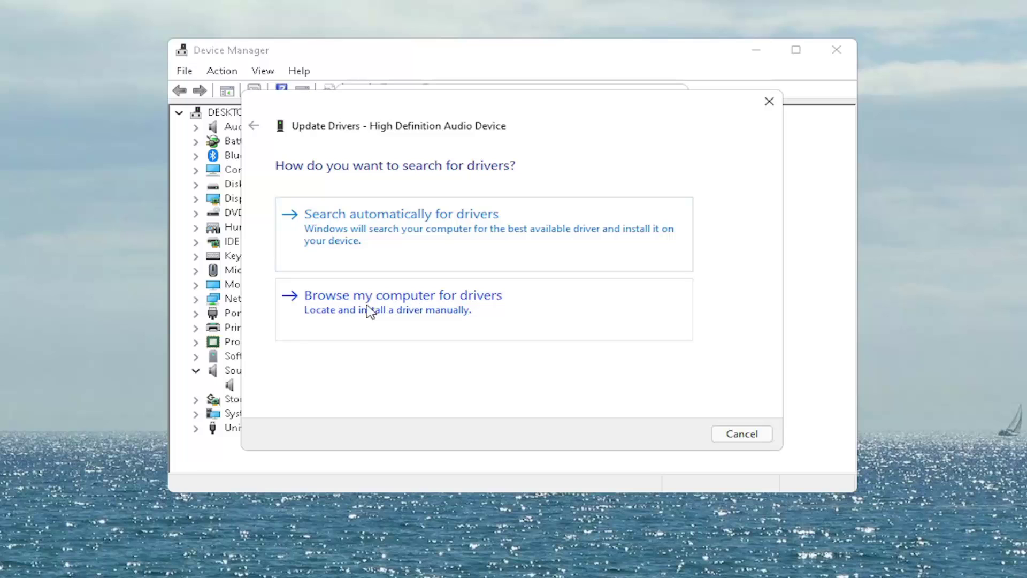
click(470, 299)
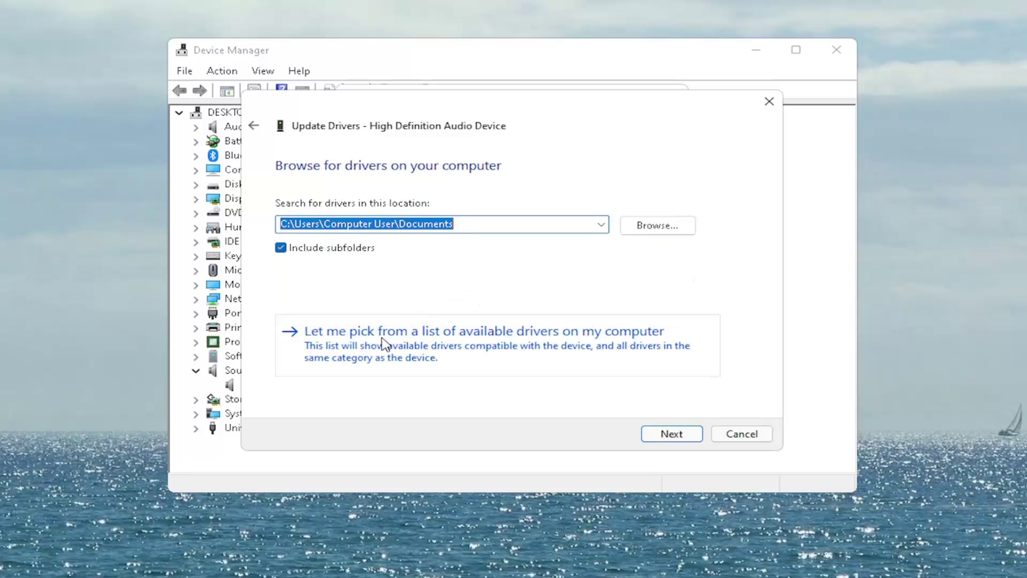
click(489, 361)
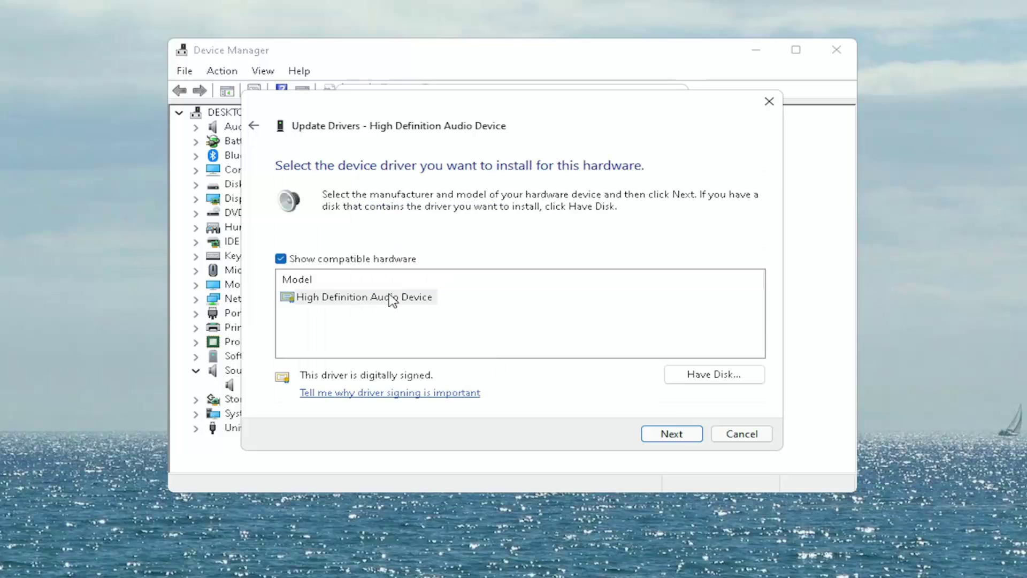
click(338, 299)
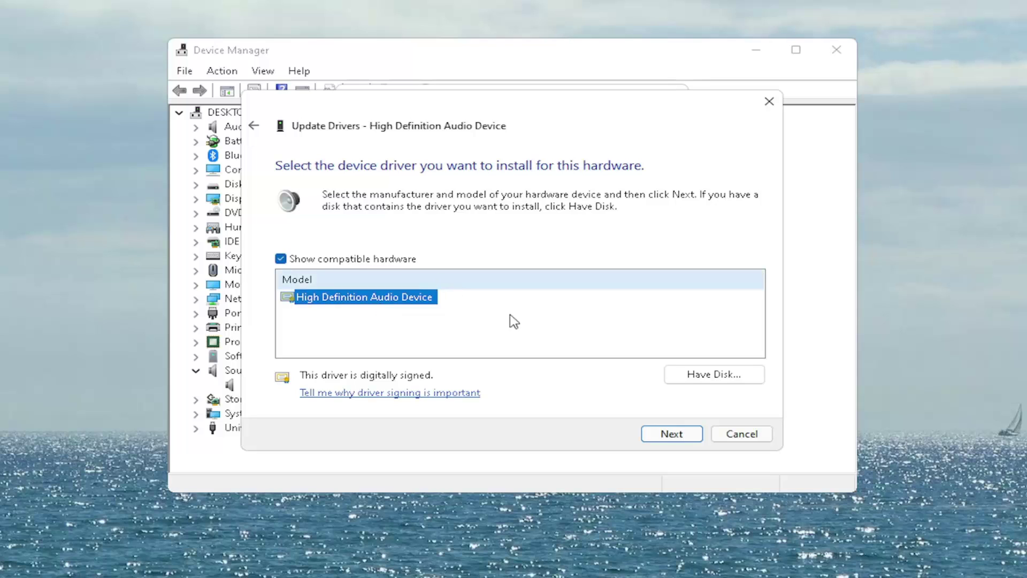
click(669, 436)
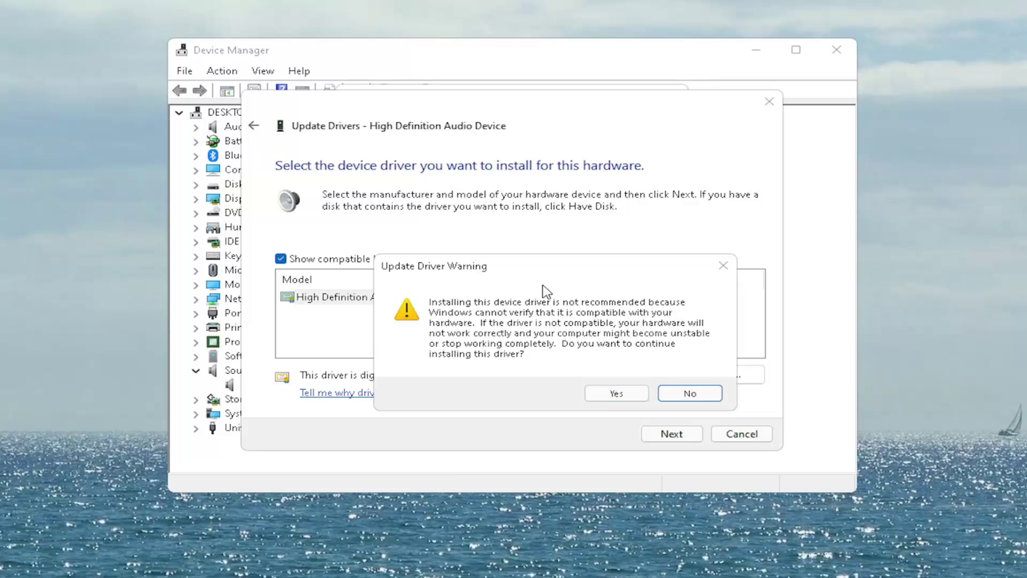
drag(534, 271, 473, 235)
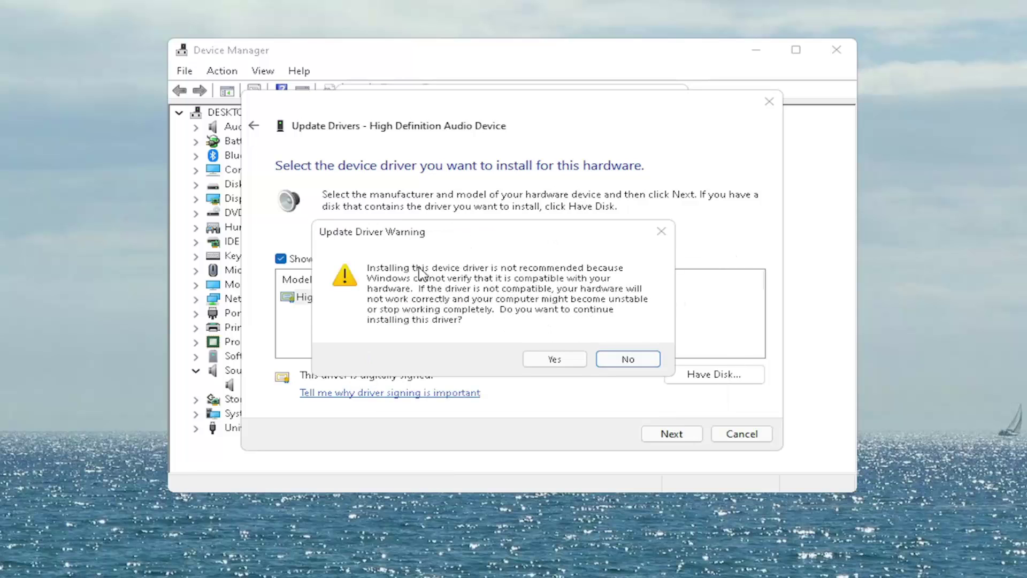
click(564, 359)
click(744, 433)
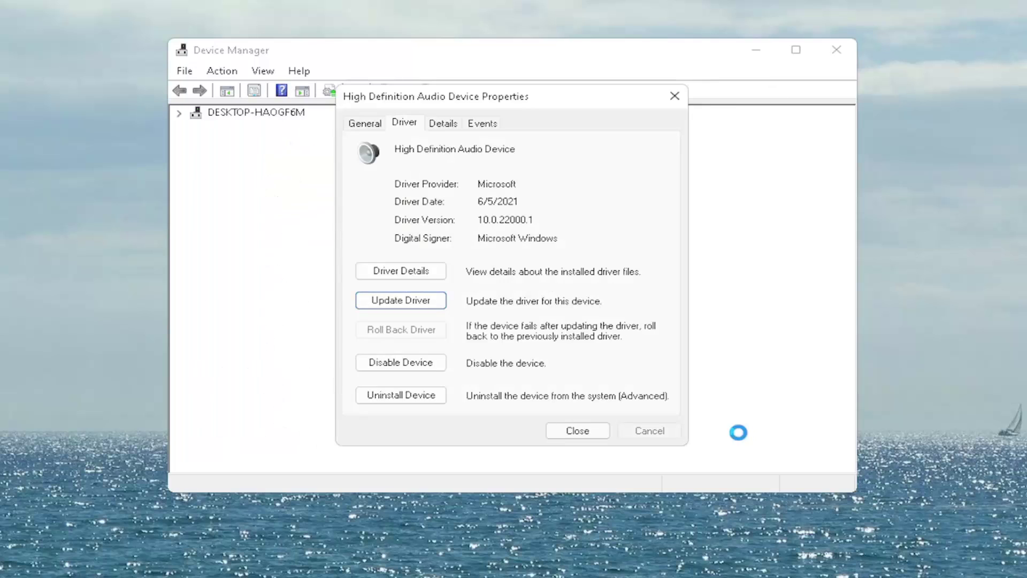
click(575, 429)
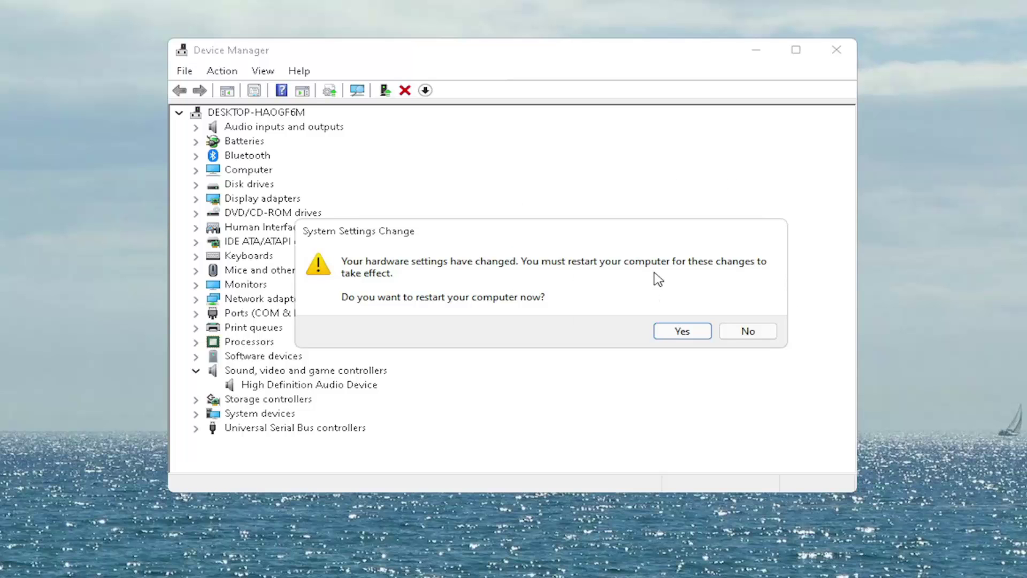
Step: Accept the prompt to restart the computer now
click(695, 327)
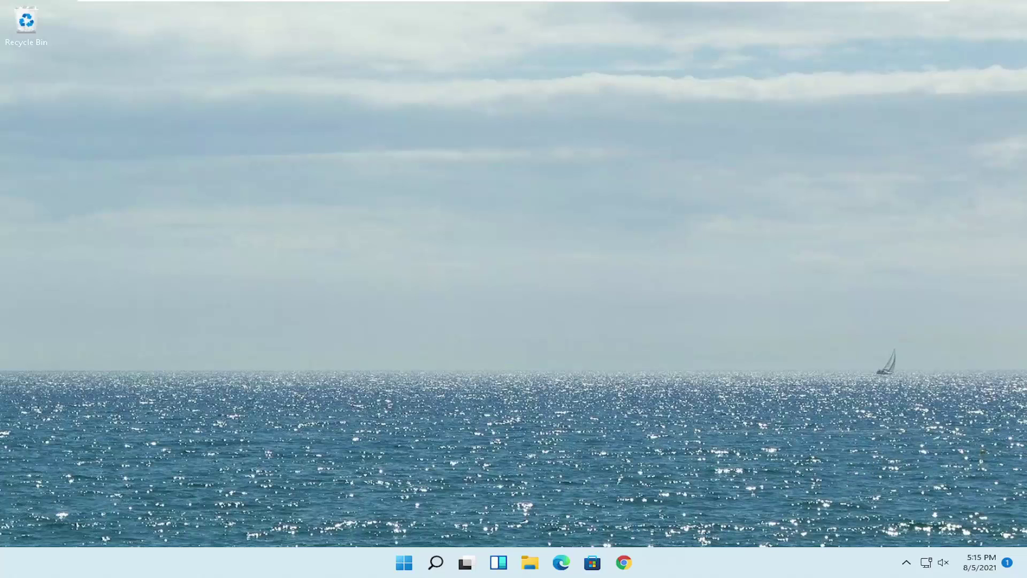
Step: Open Bluetooth & devices settings from the system tray Bluetooth icon
click(911, 563)
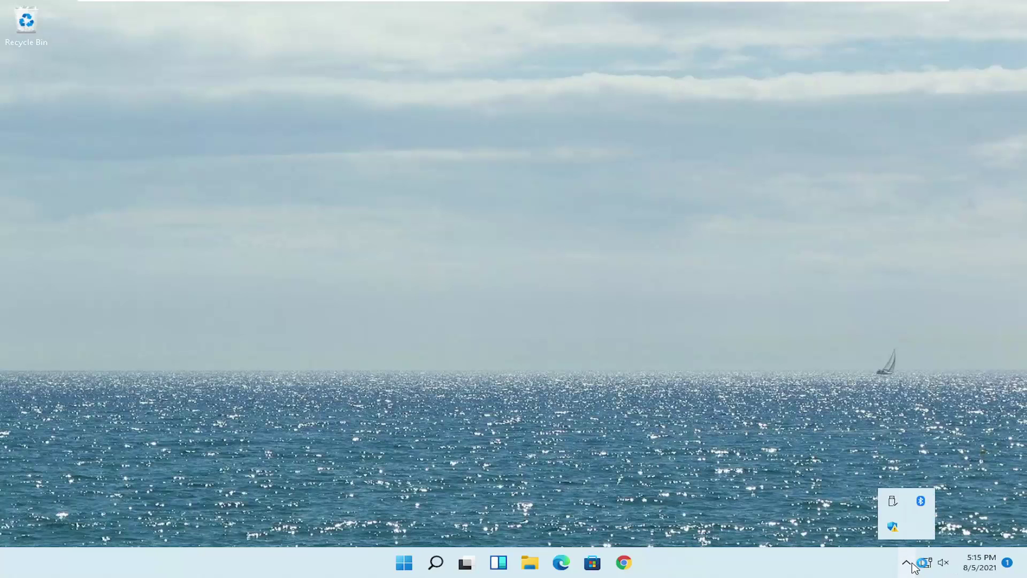
right_click(919, 503)
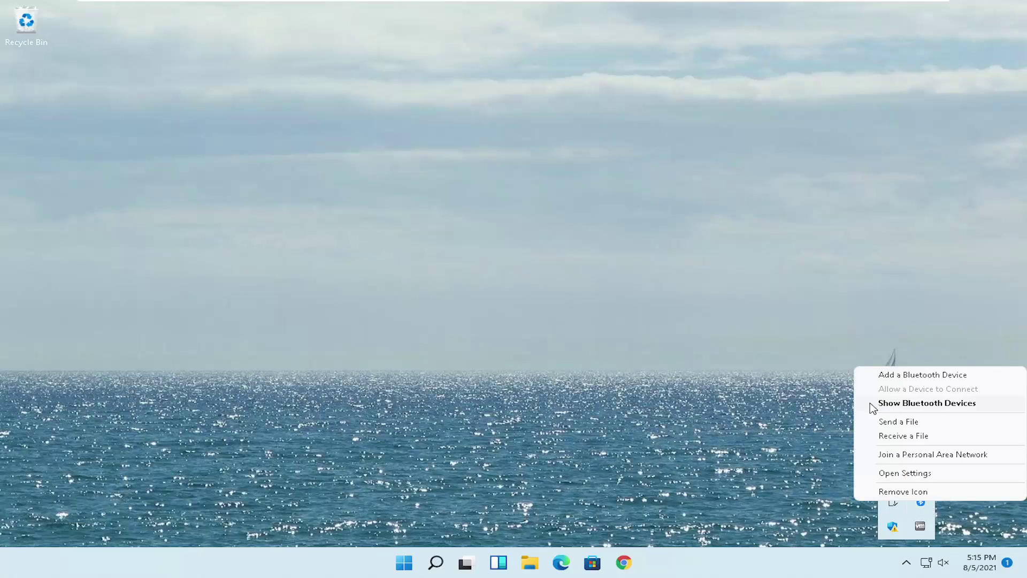
click(928, 404)
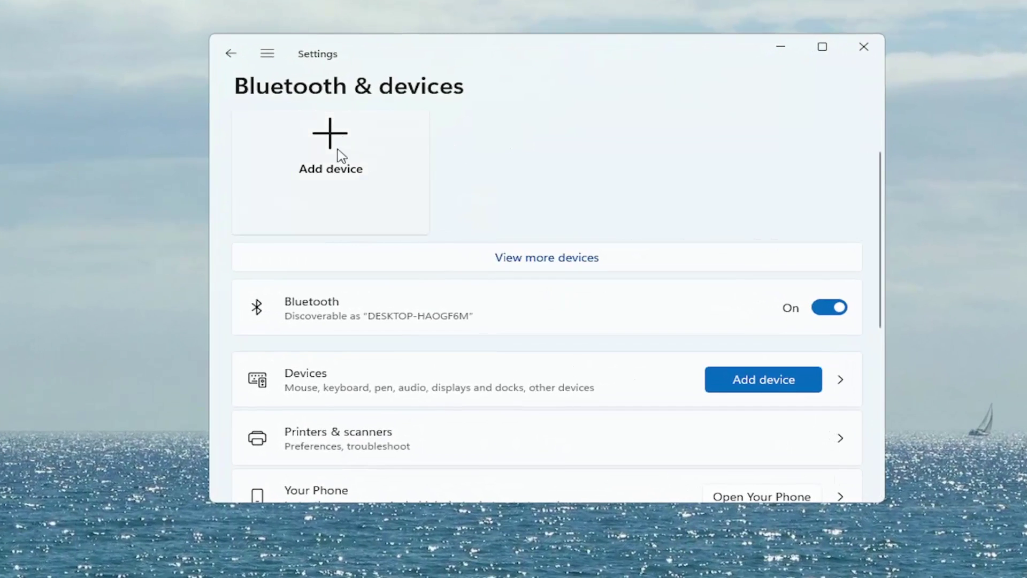
Step: Start adding a Bluetooth device, then cancel the search and close Settings
click(327, 150)
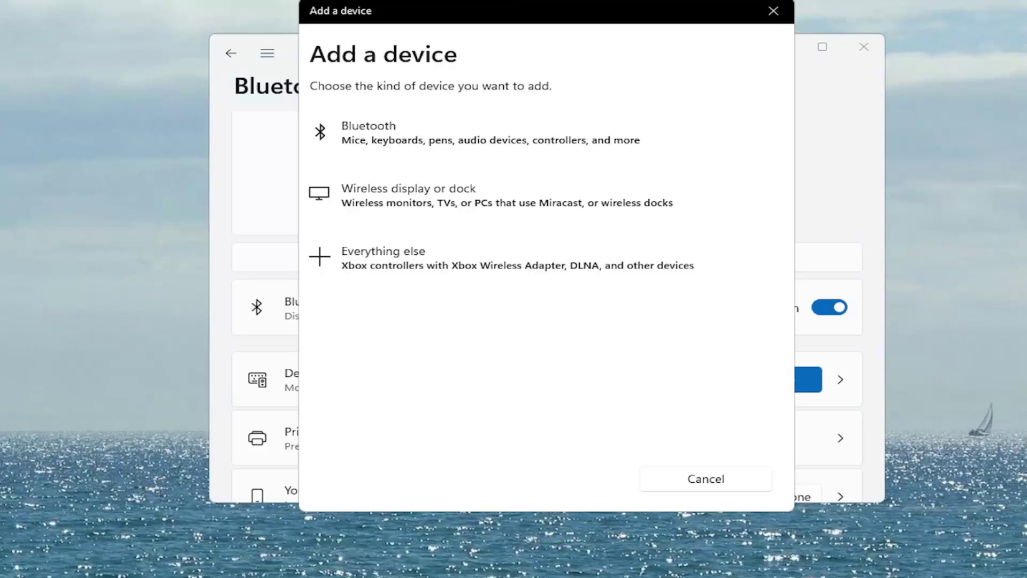
click(372, 145)
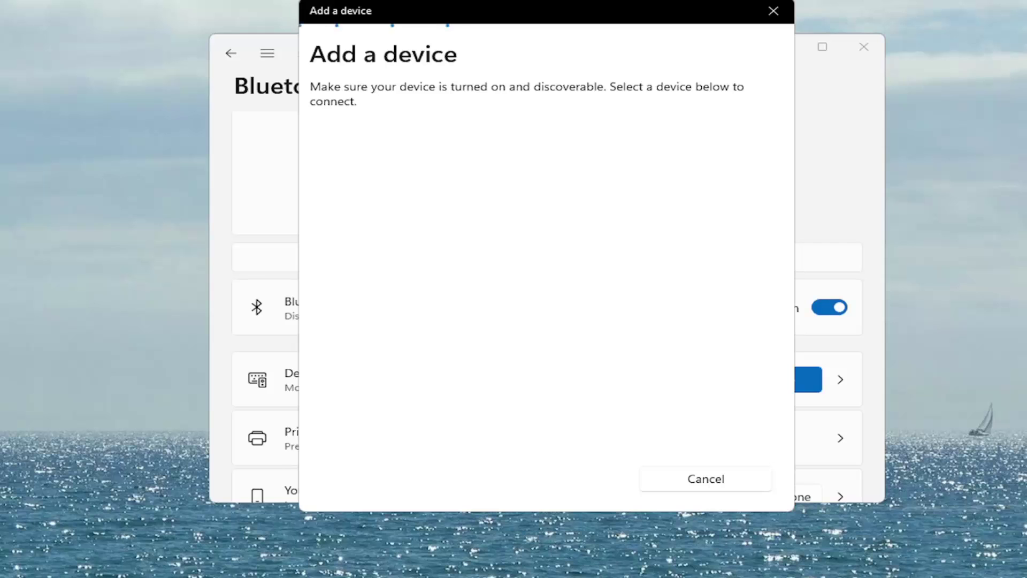
click(773, 11)
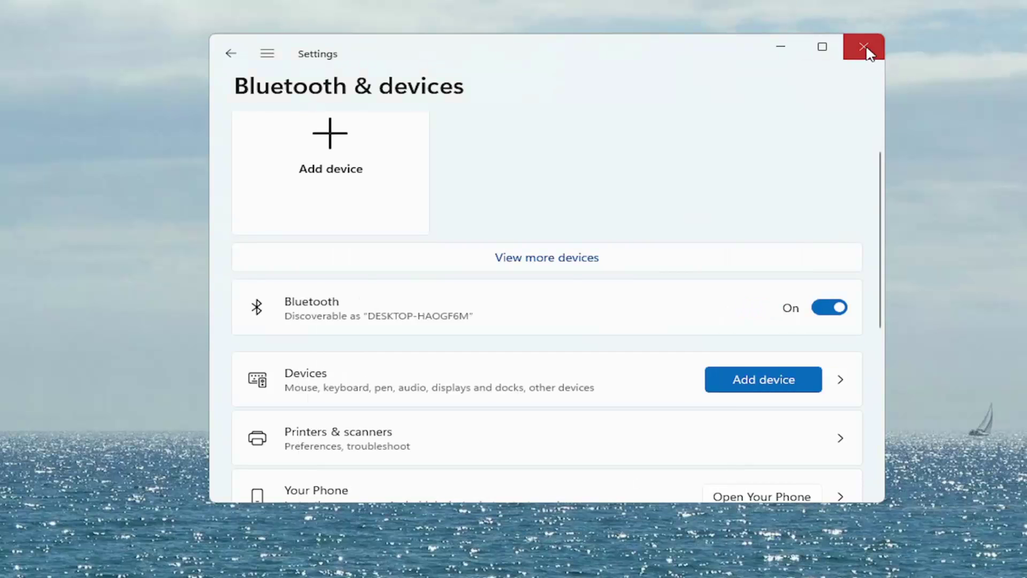
click(864, 46)
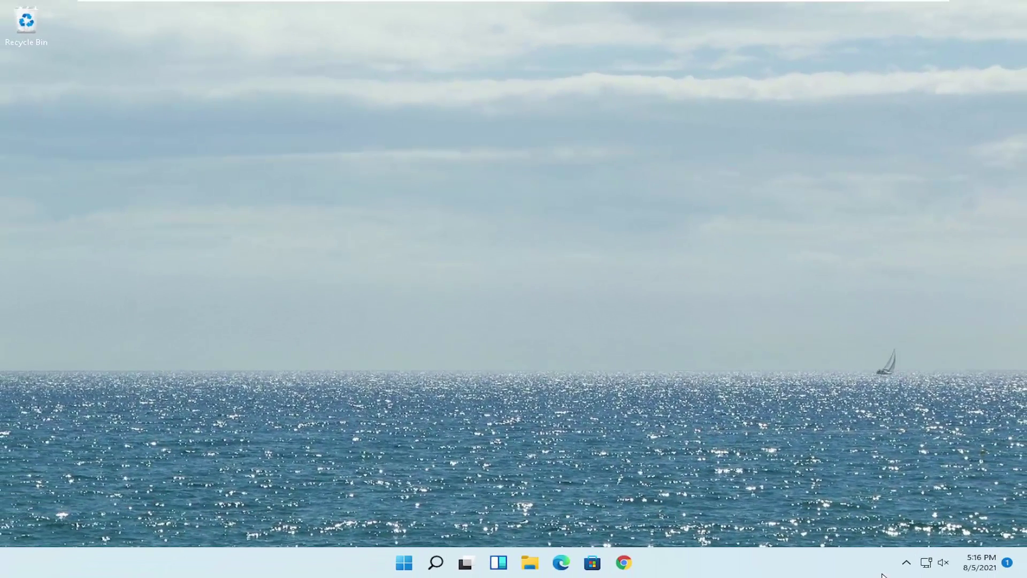
Step: Launch Settings from search and go to System > Sound, showing Speakers as output
click(436, 566)
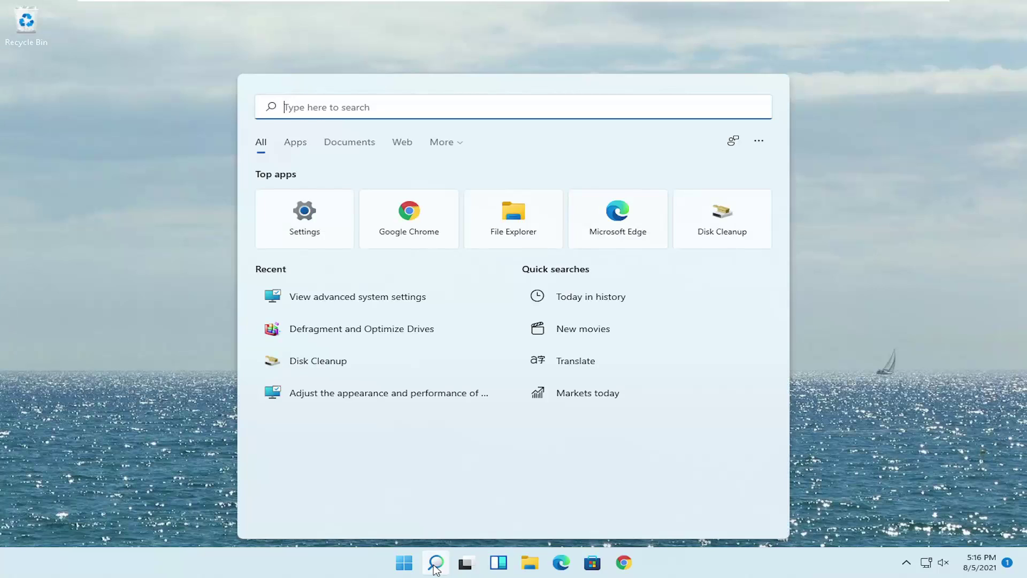
text(settings)
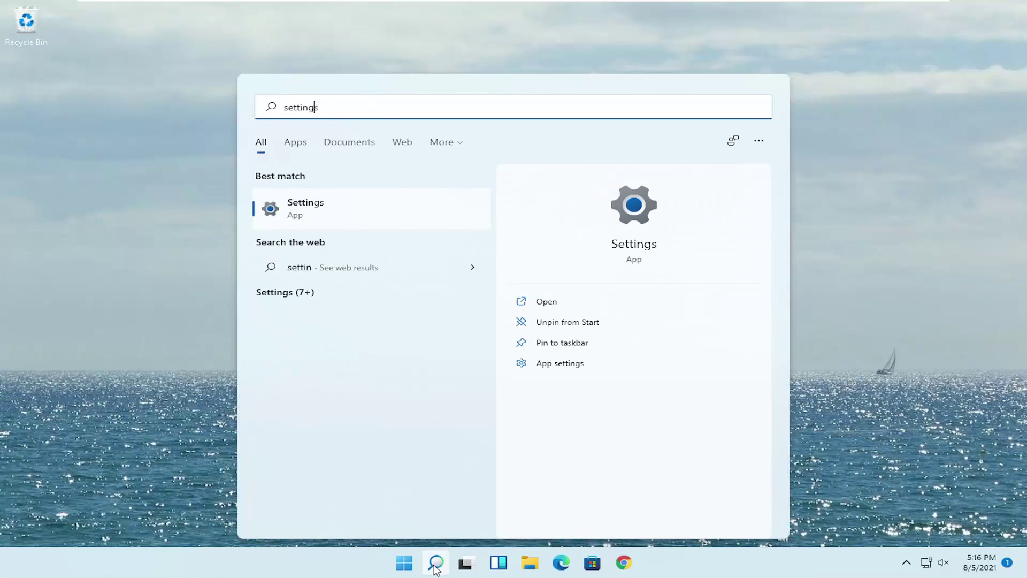
click(310, 206)
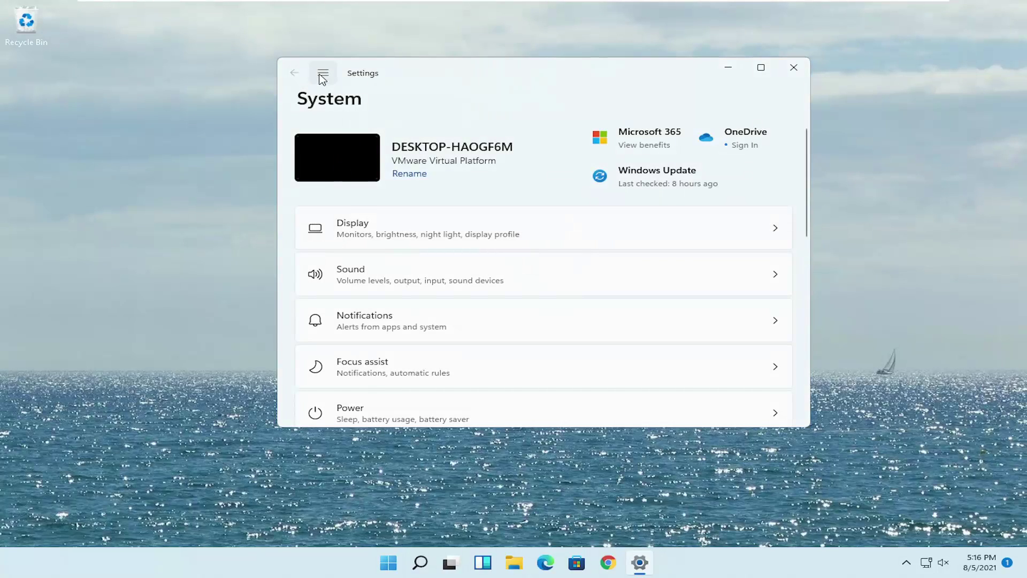
click(323, 77)
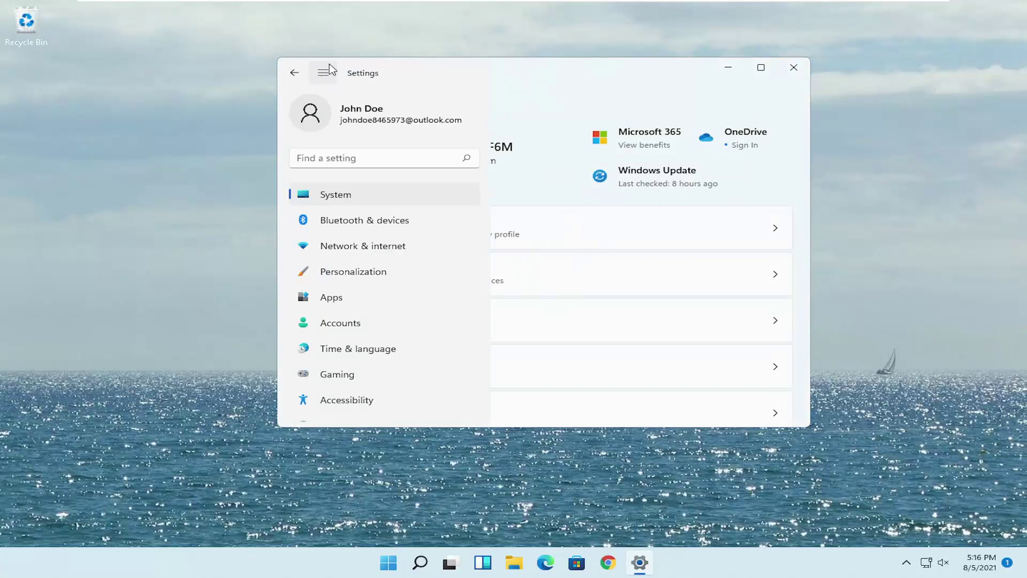
click(315, 201)
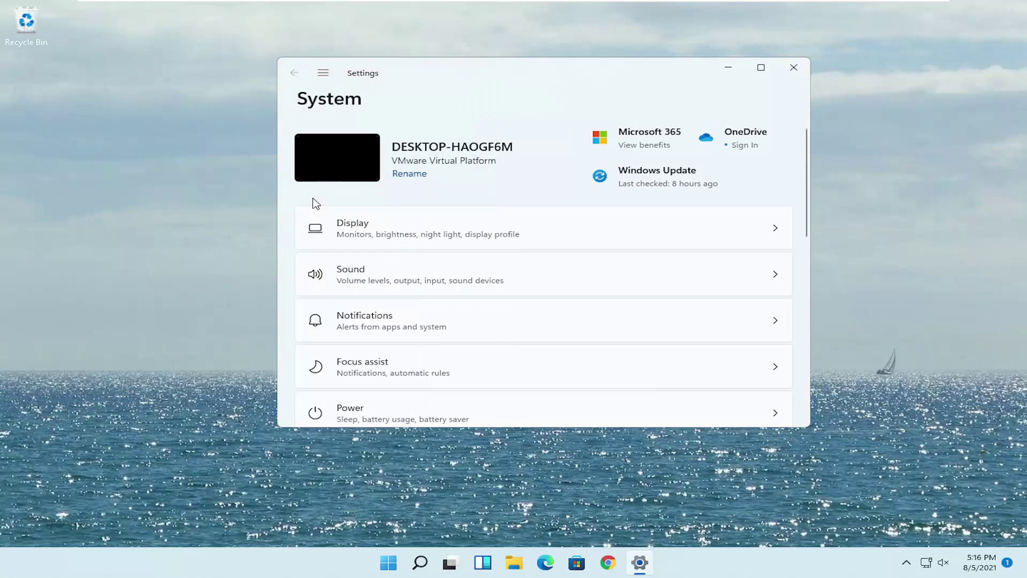
click(394, 281)
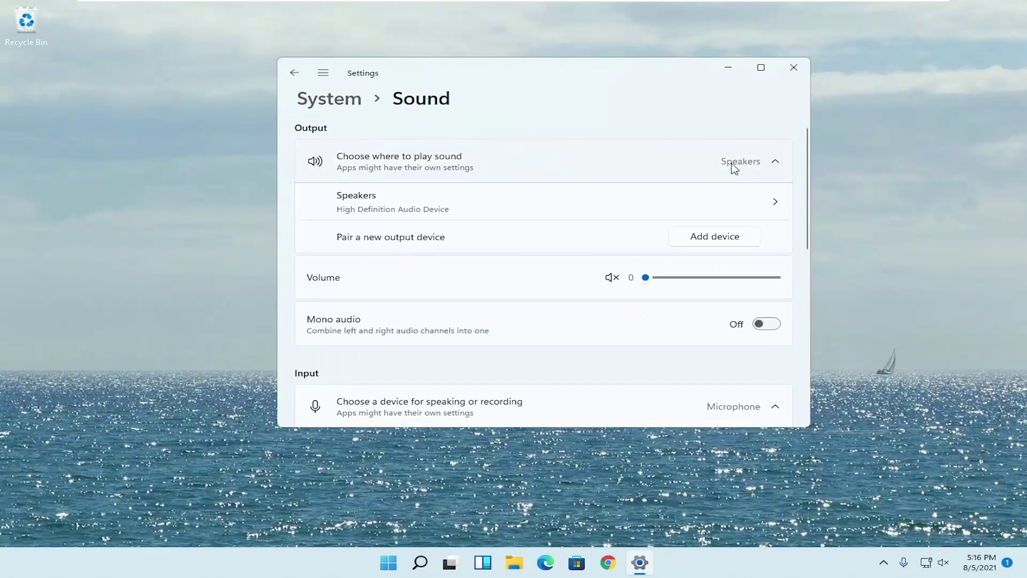
Step: Switch the Speakers' audio to Don't allow and back to Allow, then return to Sound
click(390, 203)
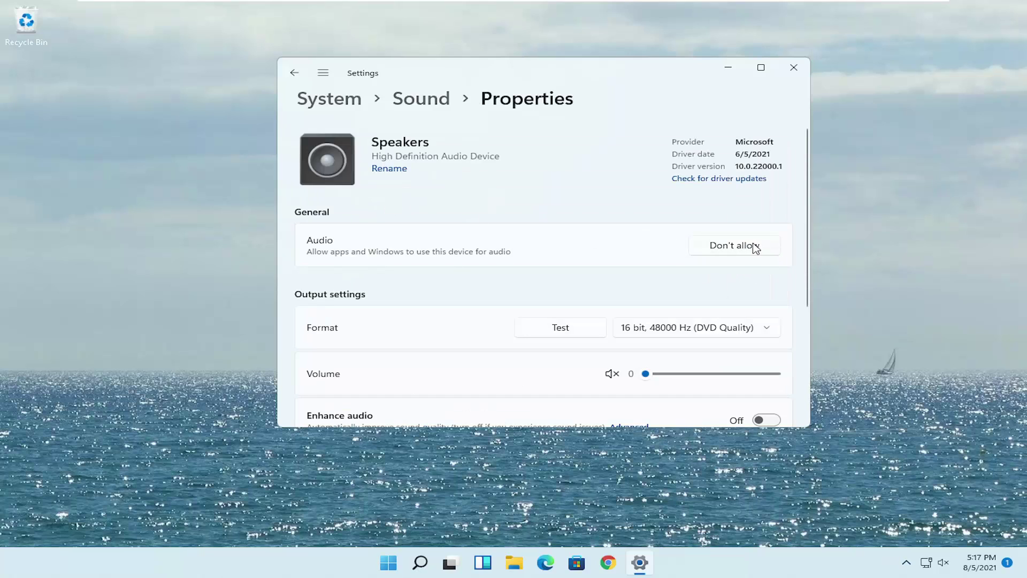
click(710, 246)
click(636, 217)
click(732, 251)
scroll(695, 267, down, 2)
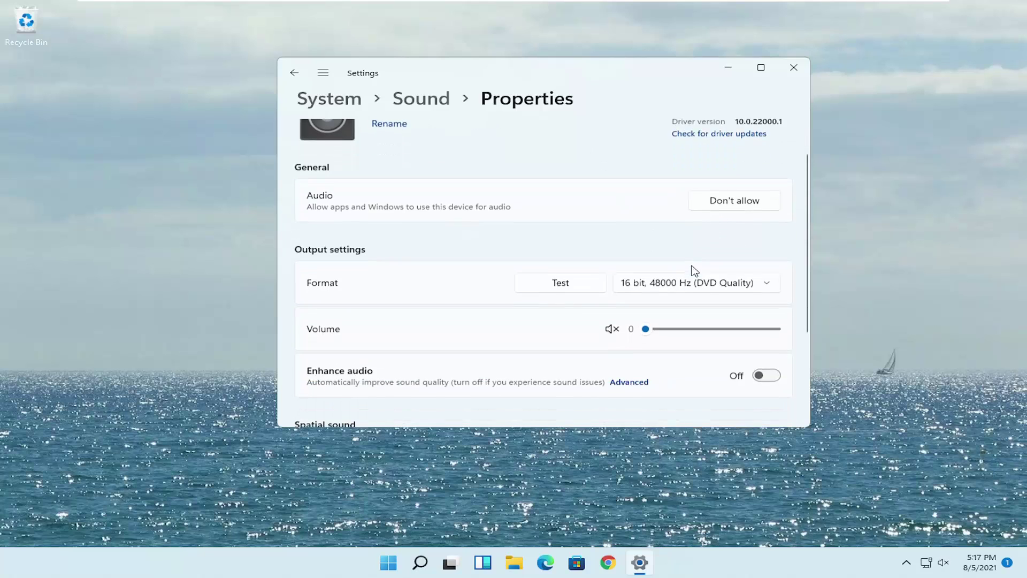
drag(662, 283, 591, 287)
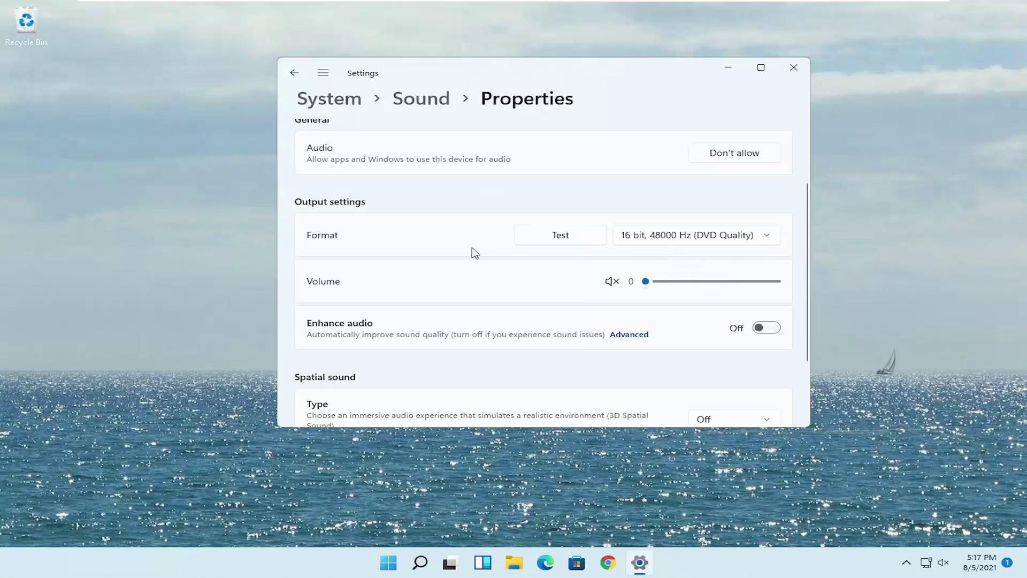
scroll(472, 252, up, 2)
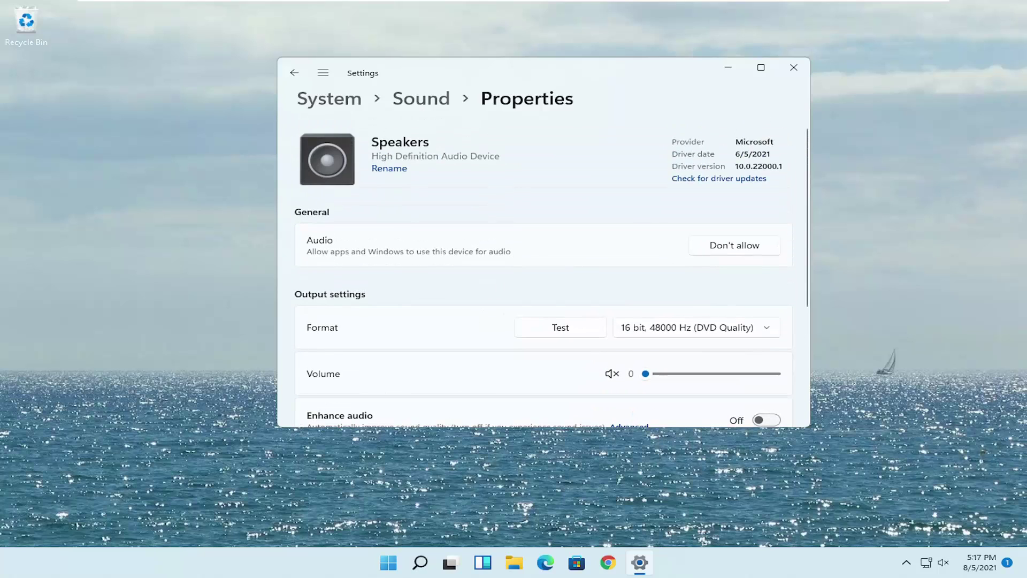
click(295, 73)
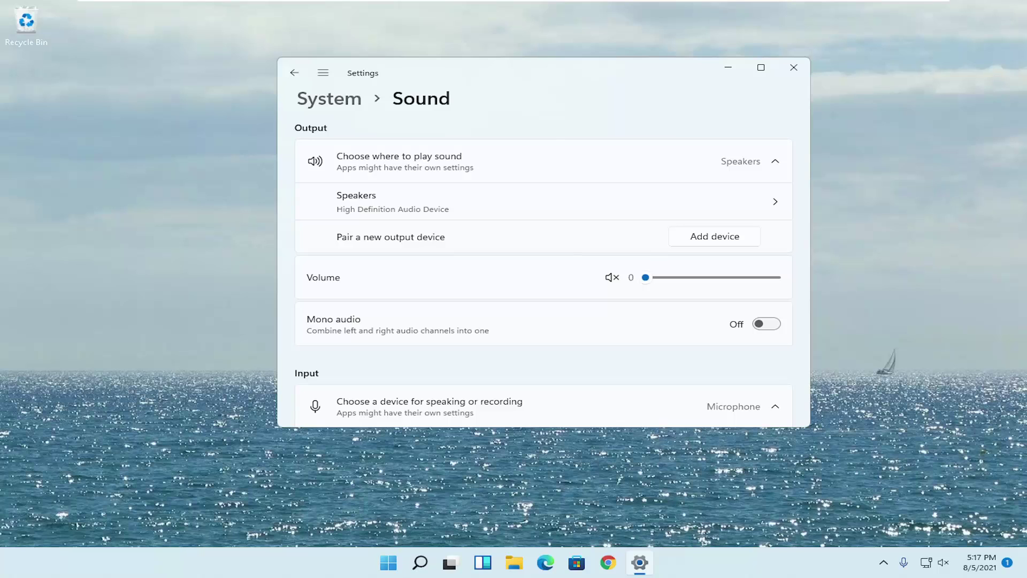
Step: Close Settings, search 'troubleshoot', and open Troubleshoot > Other troubleshooters
click(785, 68)
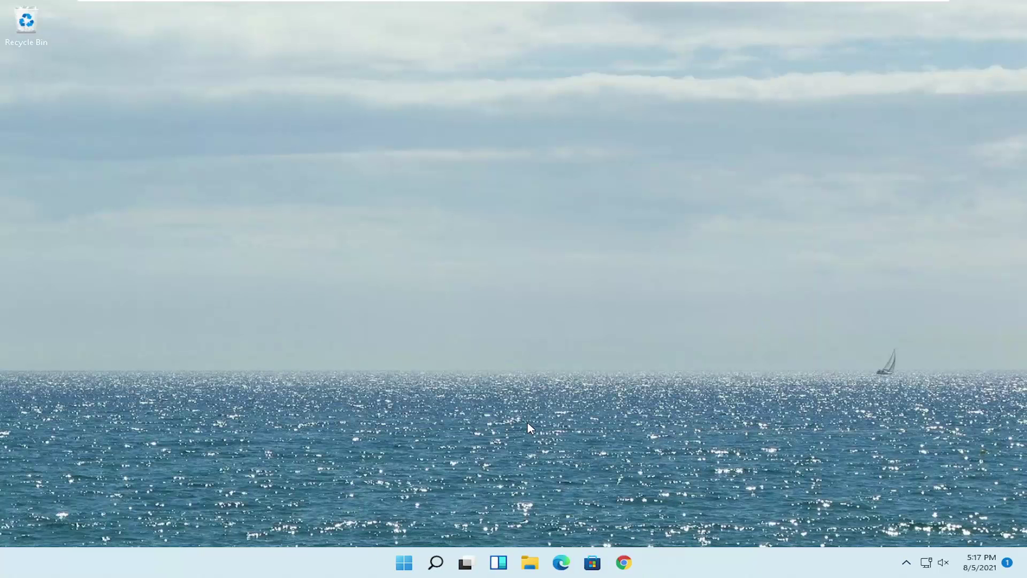
text(troubleshoot)
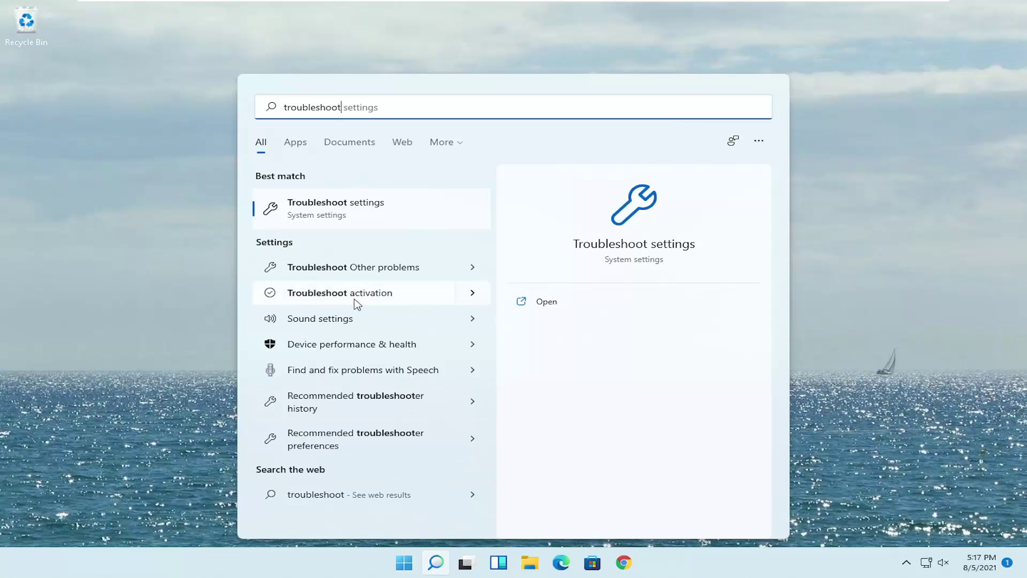
click(374, 221)
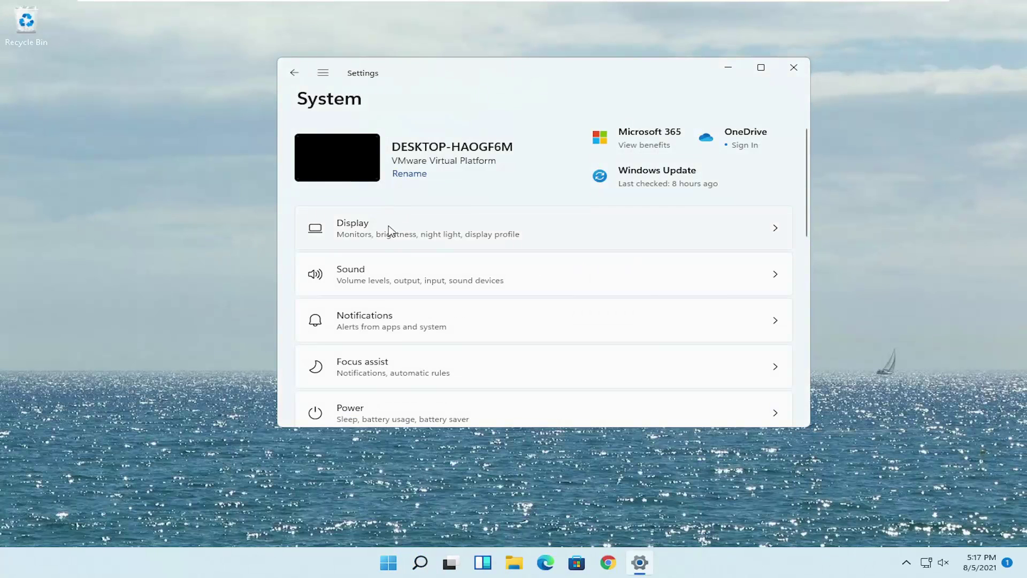
scroll(480, 334, down, 6)
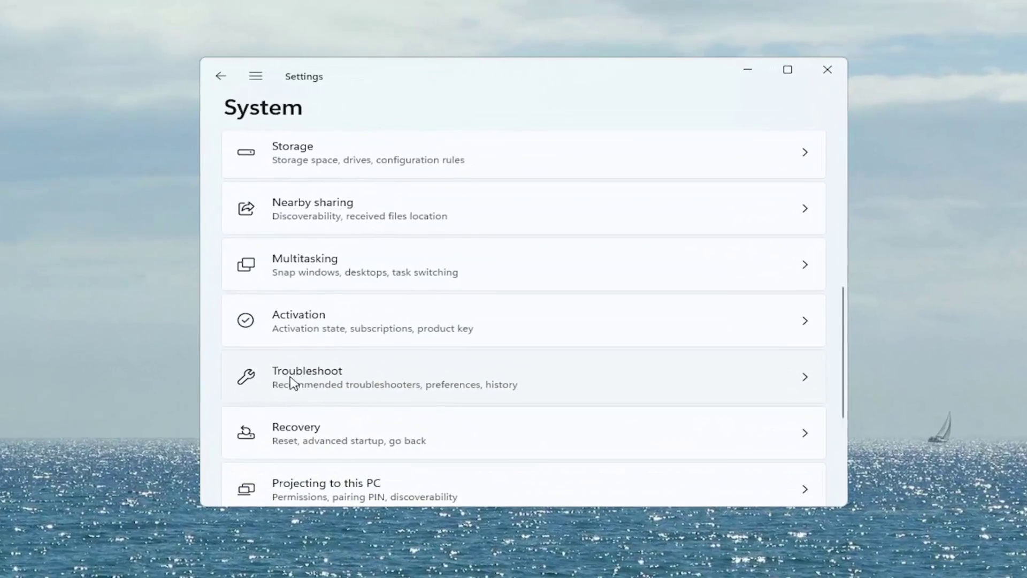
click(390, 385)
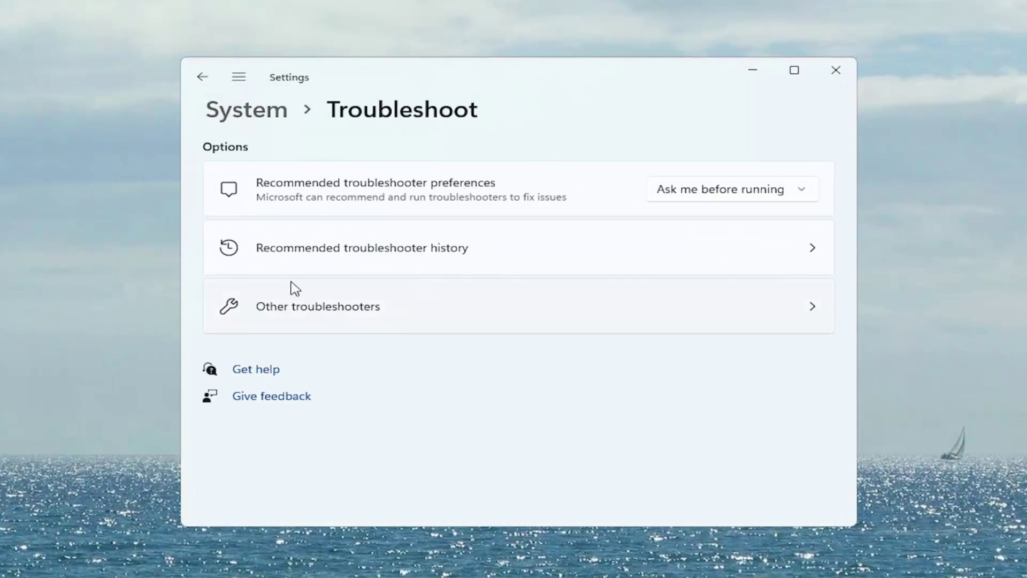
click(366, 323)
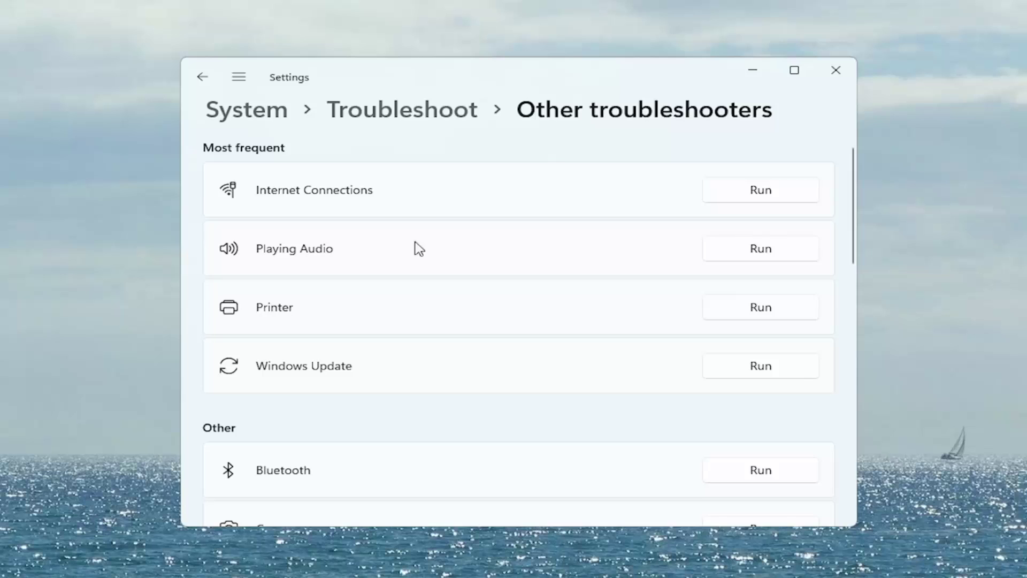
Step: Run the Playing Audio troubleshooter, declining Audio Enhancements, then close it and Settings
click(766, 251)
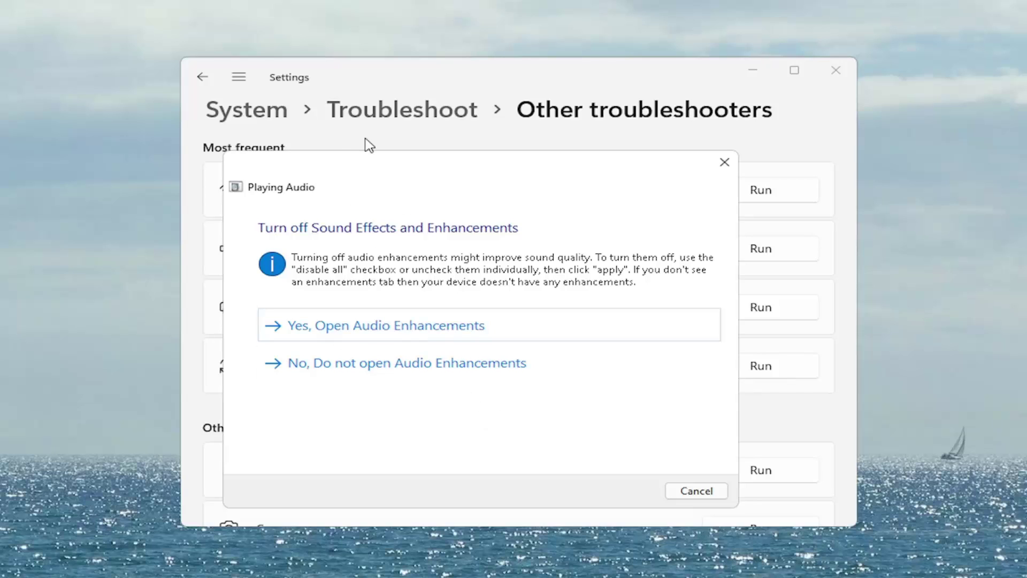
click(363, 365)
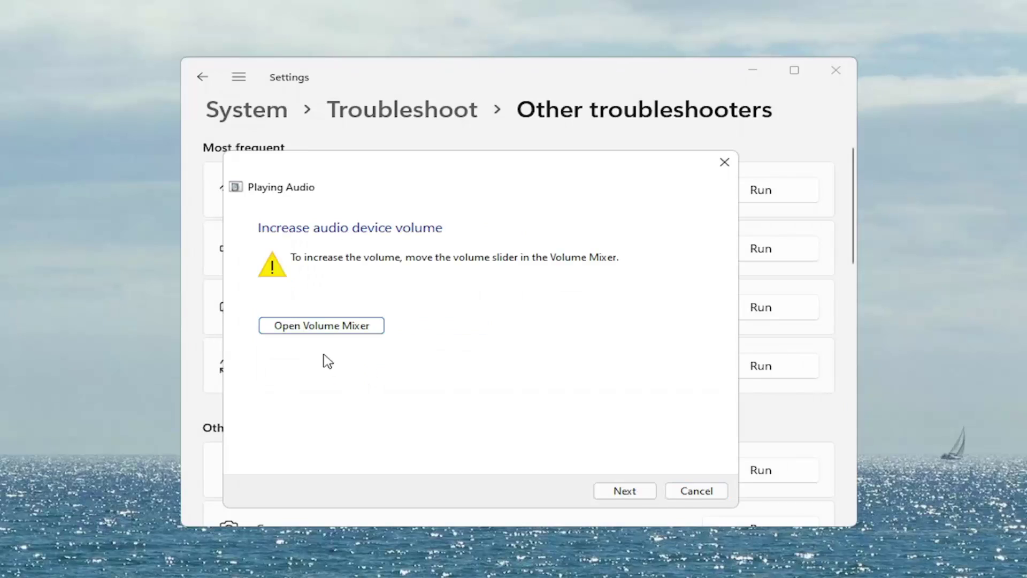
click(617, 489)
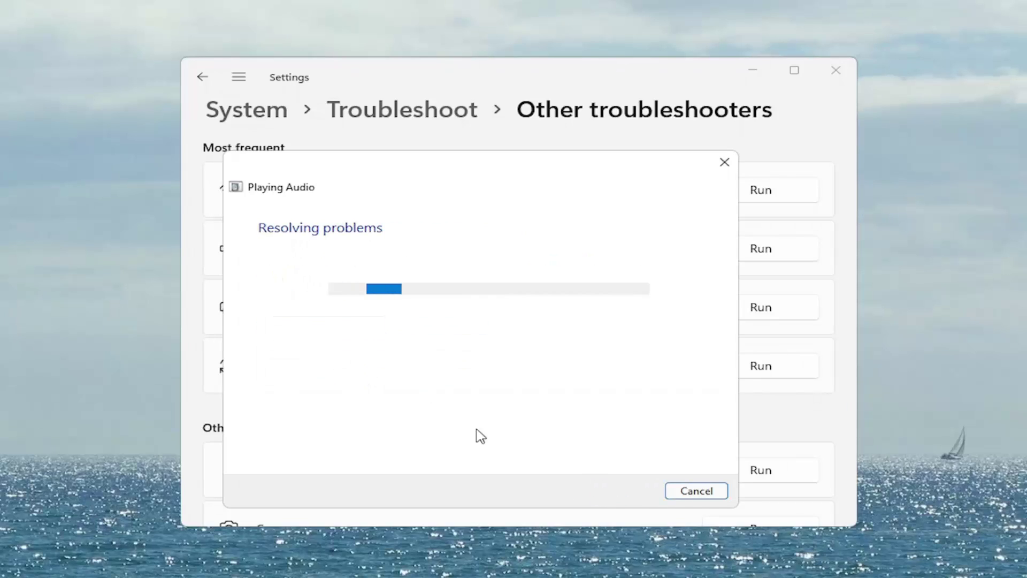
click(696, 492)
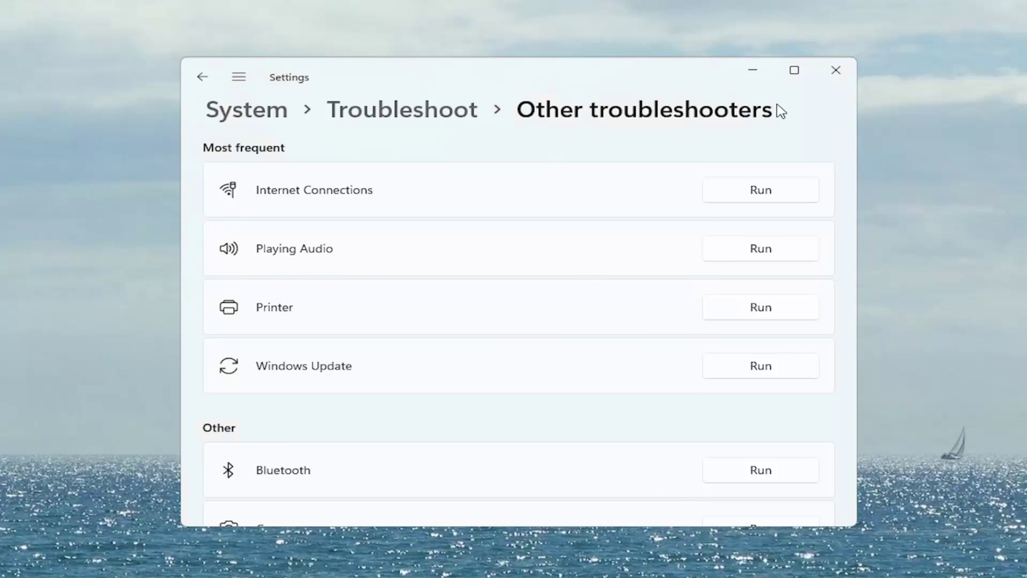
click(841, 75)
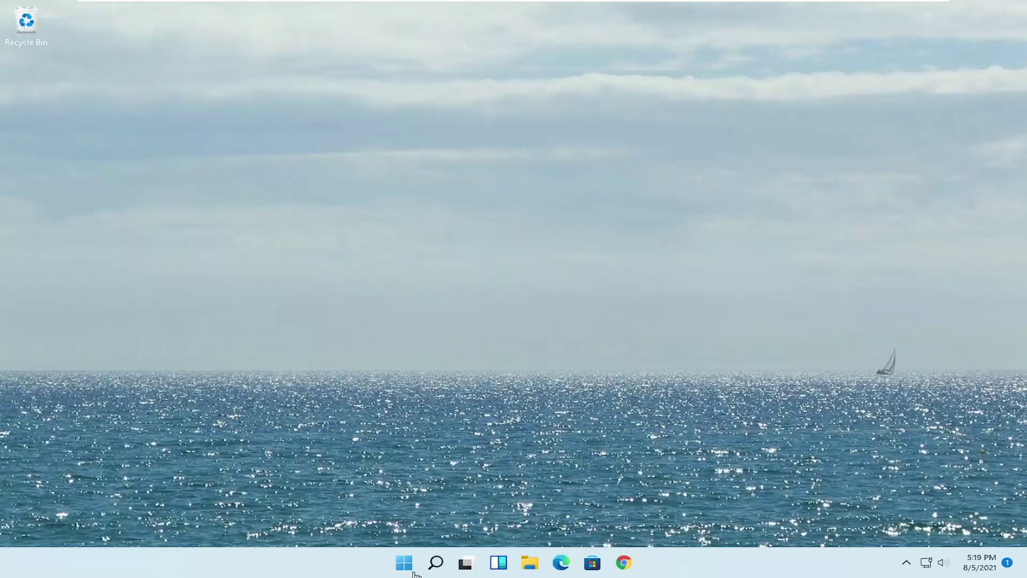
Step: Search 'update' and open the Check for updates result in Settings
click(435, 563)
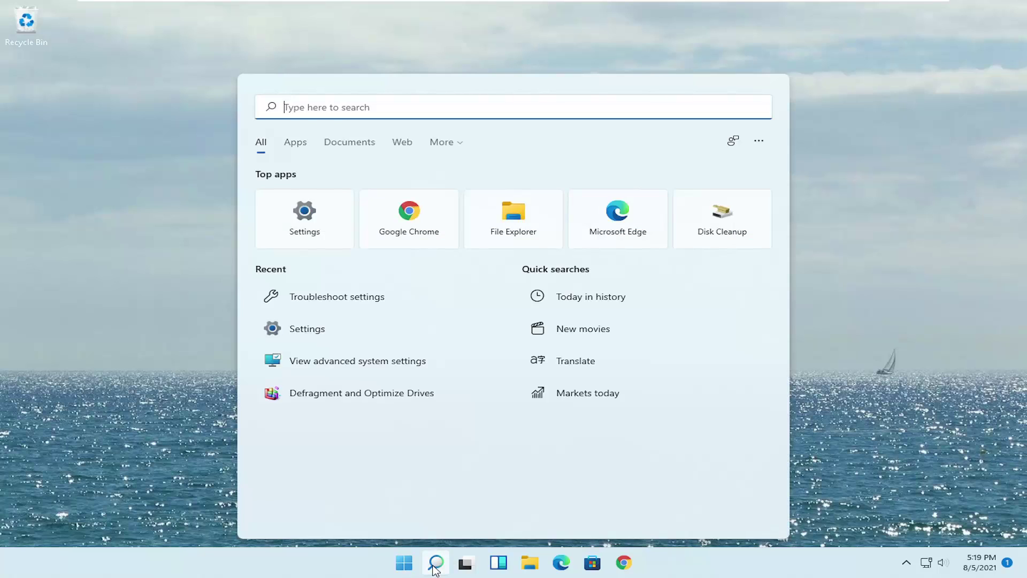
text(update)
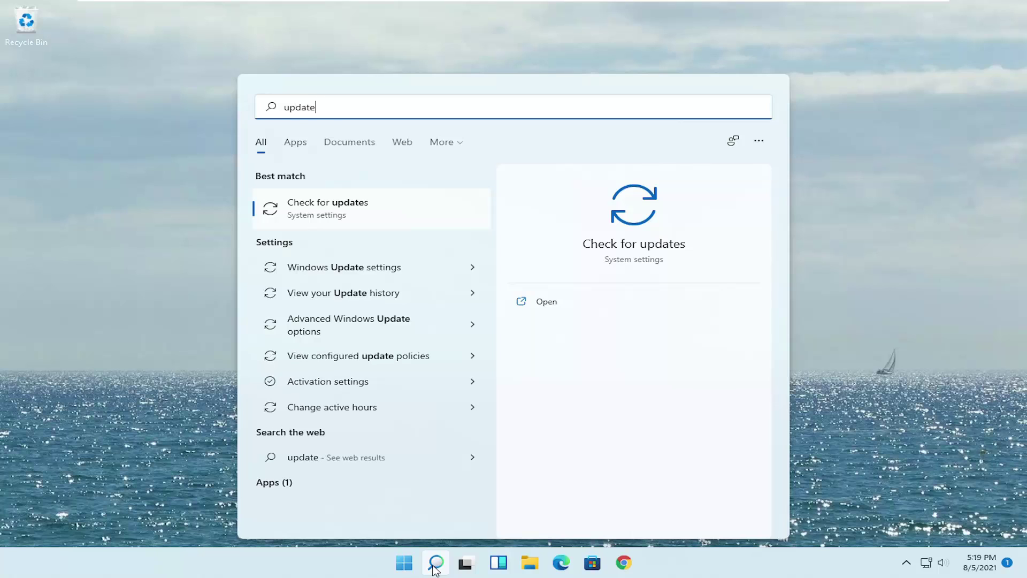
click(343, 216)
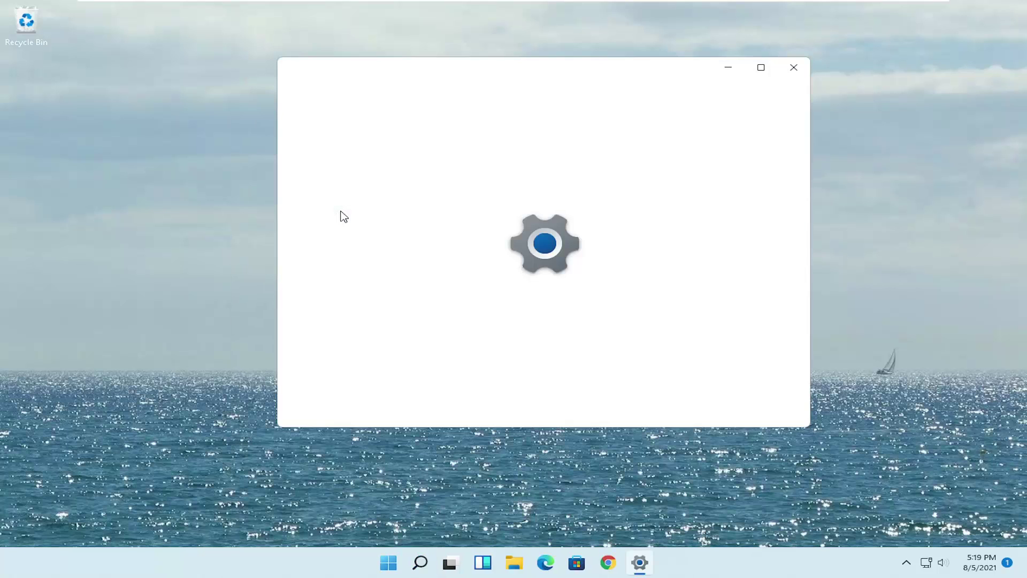